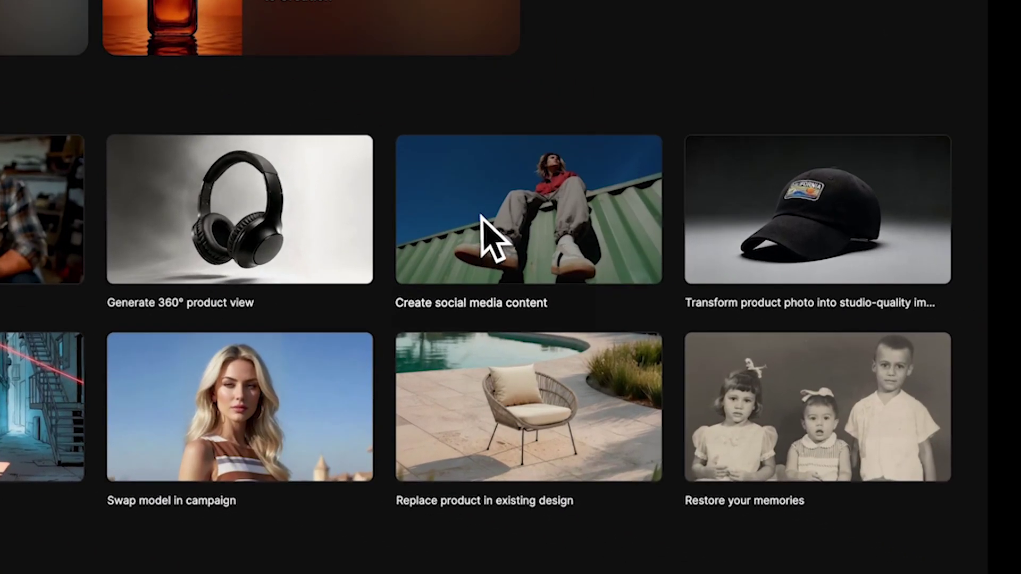
# Open the "Create social media content" template and replace its sneaker source image with the photo of the man holding a blue can in a car
pyautogui.click(482, 216)
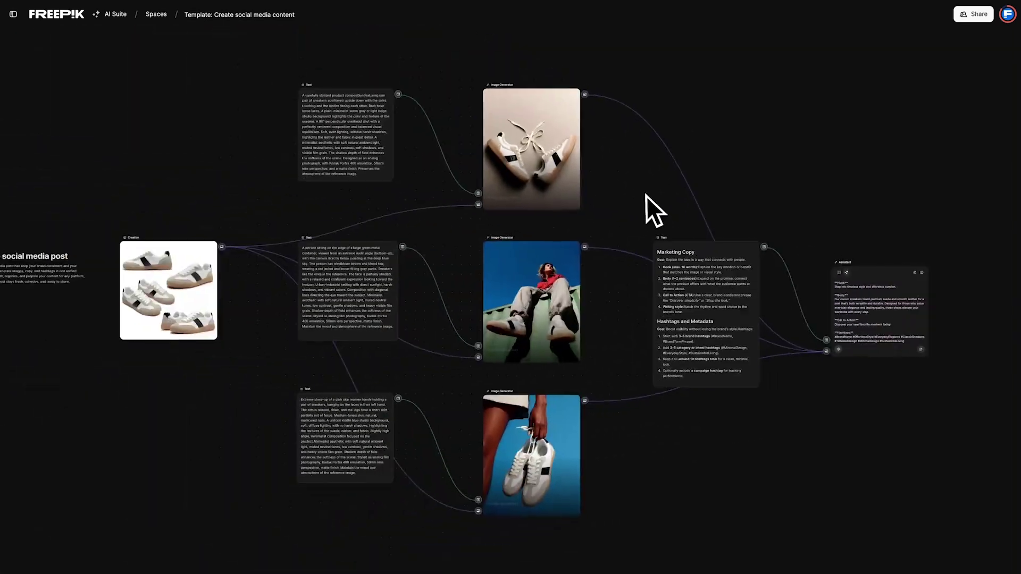
pyautogui.moveTo(471, 393); pyautogui.dragTo(333, 308)
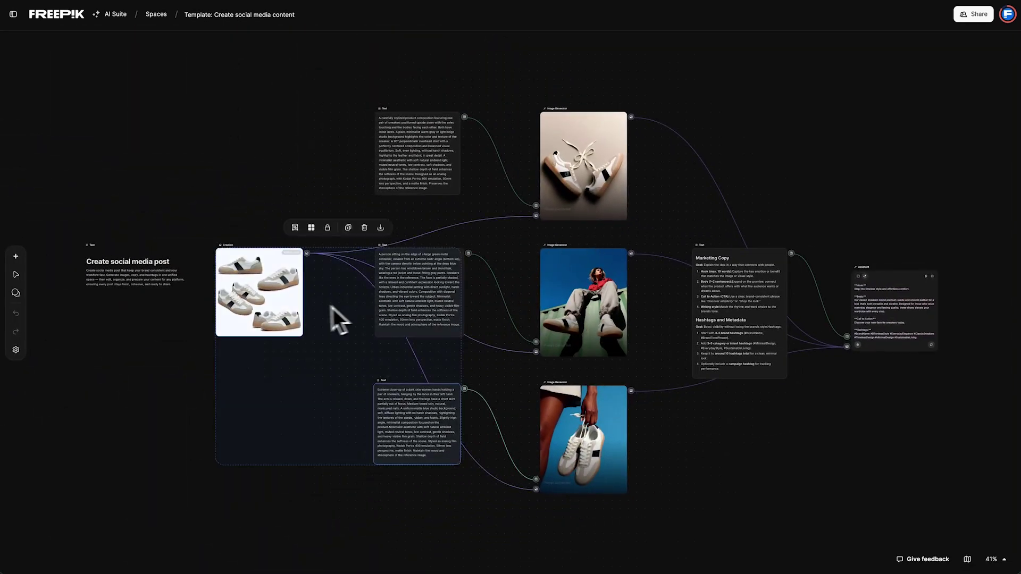
pyautogui.scroll(5, 284, 305)
pyautogui.click(302, 267)
pyautogui.click(334, 206)
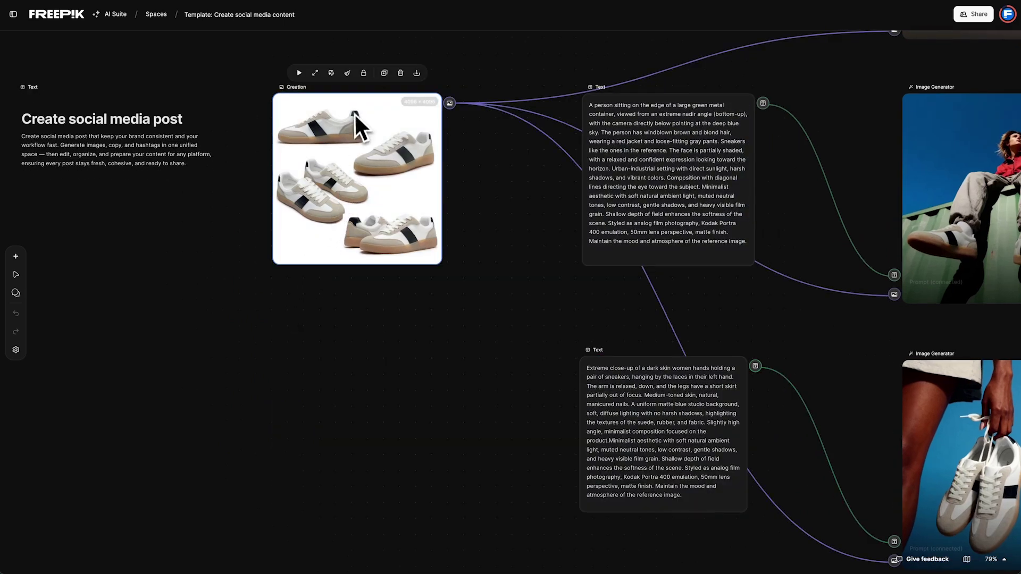
pyautogui.click(353, 75)
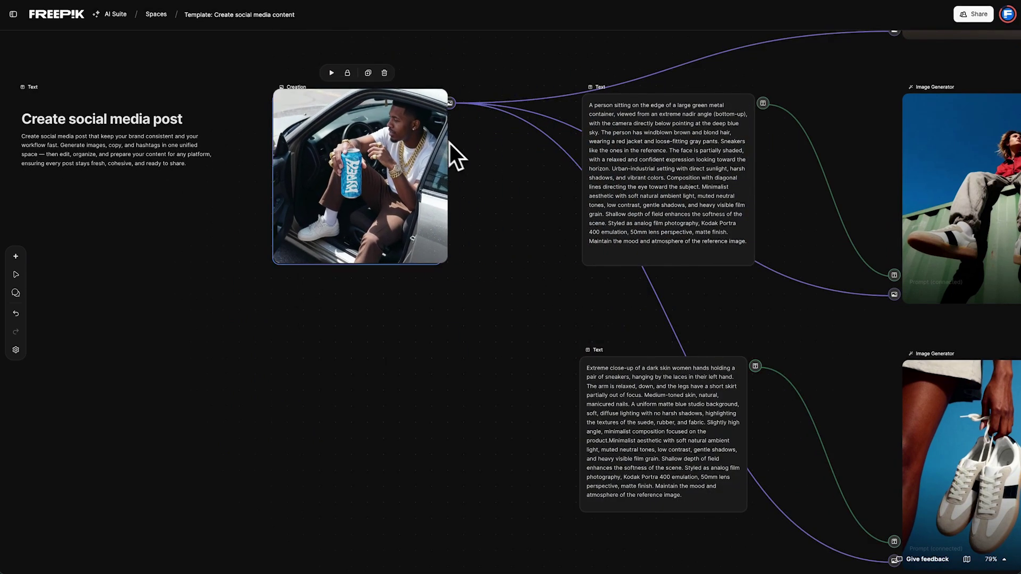
# Replace the uppermost prompt text with an ultra-realistic cinematic photo of the same man leaning on the gray sports car, drinking from the blue energy drink can
pyautogui.hotkey('shift', '1')
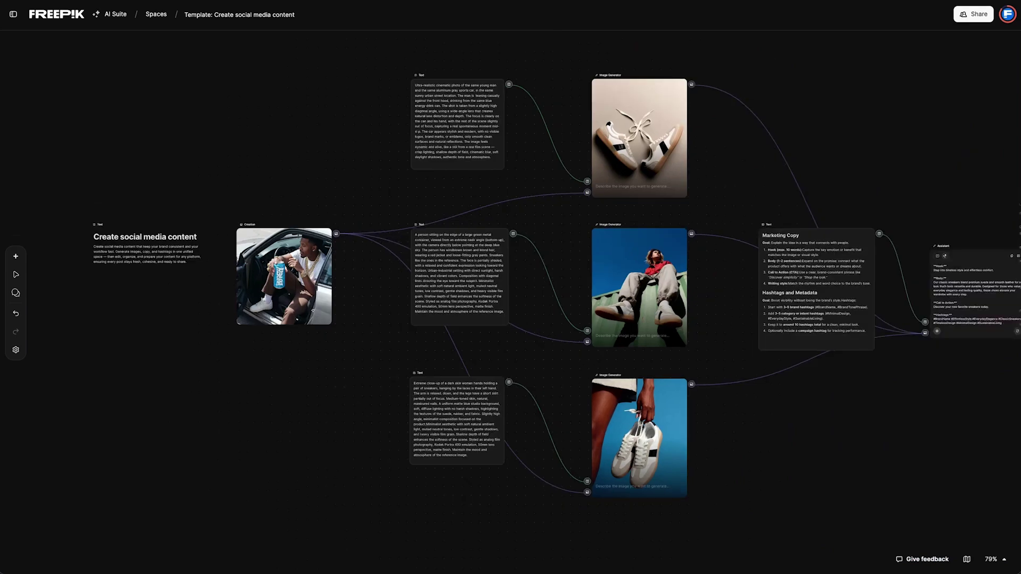
pyautogui.scroll(5, 142, 132)
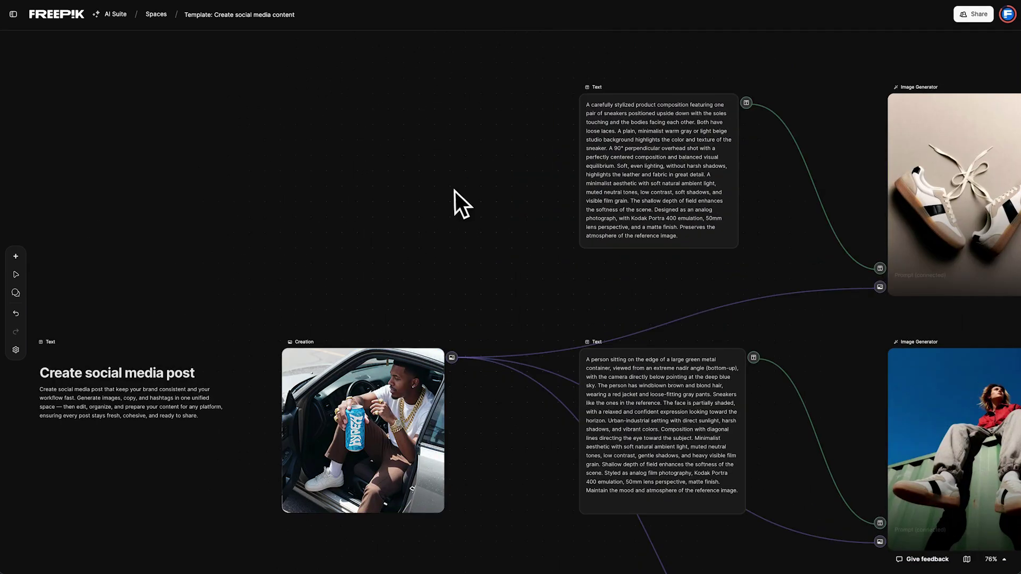
pyautogui.click(609, 173)
pyautogui.hotkey('ctrl', 'a')
pyautogui.press('Delete')
pyautogui.write('Ultra-realistic cinematic photo of the same young man and the same aluminum ')
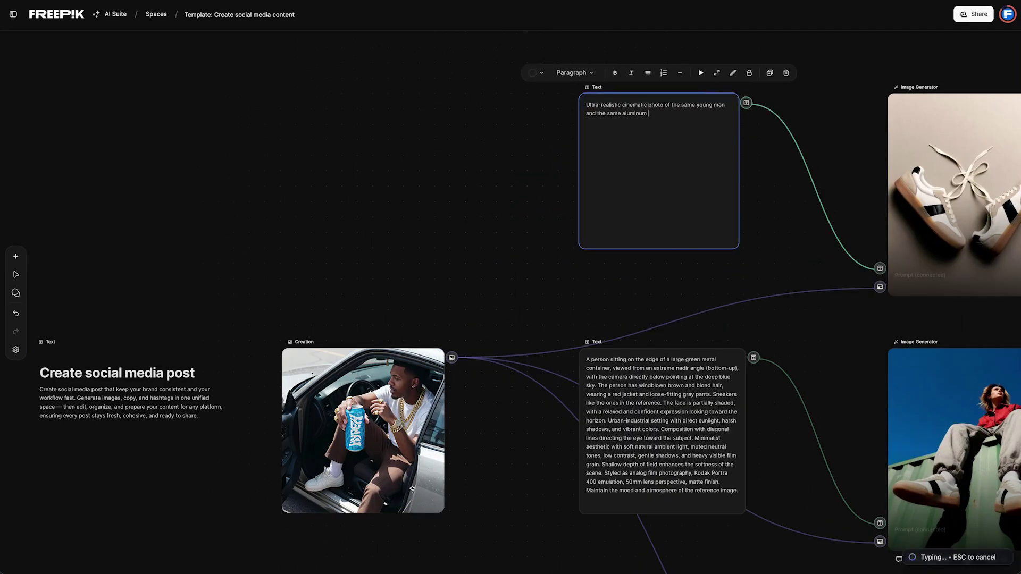
pyautogui.write('gray sports car, in the same sunny urban street location. The man is  leaning casually against the front hood, drinking from the same blue energy drink can. The shot is taken from a slightly high diagonal angle, using a wide-angle lens that creates natural lens distortion and depth. The focus is clearly')
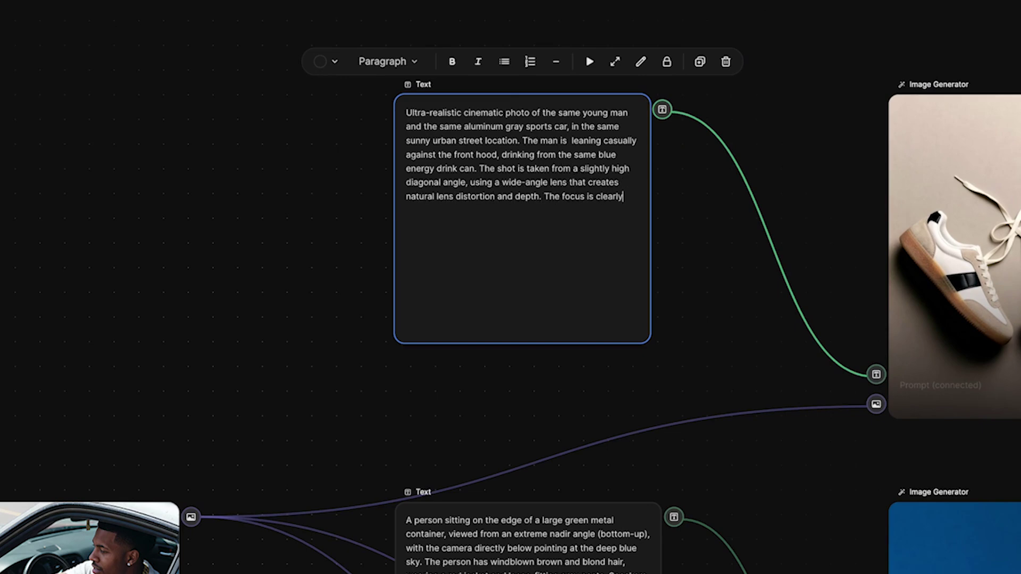
pyautogui.write(' on the can and his hand, with the rest of the scene slightly out of focus, capturing a real spontaneous moment mid-si p. The car appears stylish and modern, with no visible logos, brand marks, or emblems, only smooth clean surfaces and natural reflections. The image feels dynamic and alive, like a s')
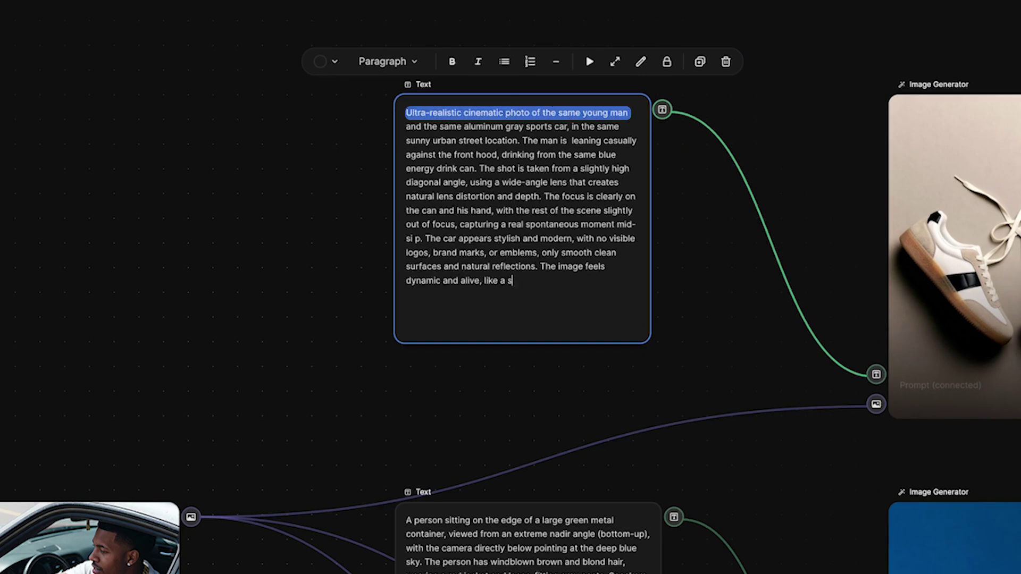
pyautogui.write('till from a real film scene — crisp lighting, shallow depth of field, cinematic blur, soft daylight shadows, authentic tone and atmosphere.')
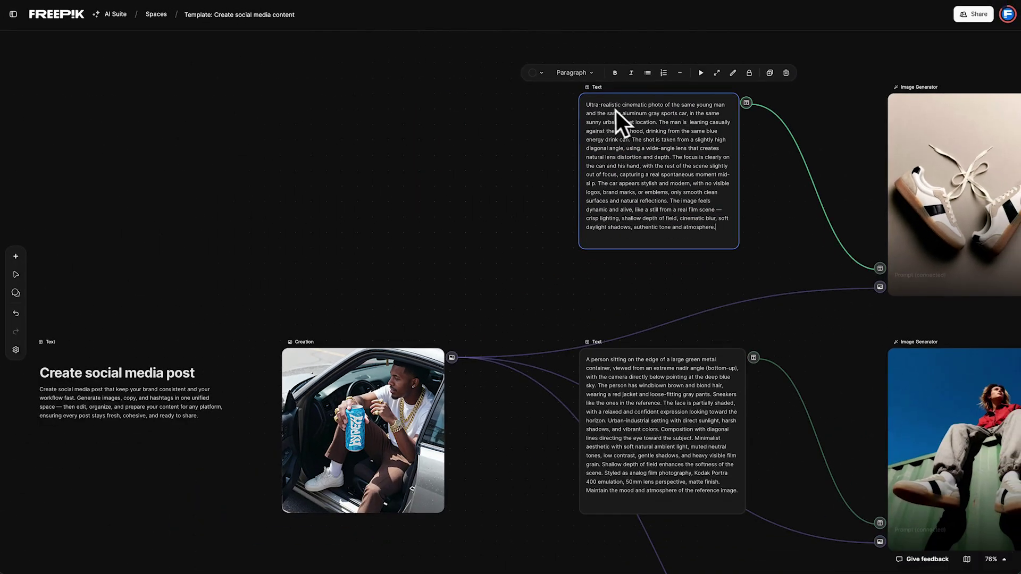
# Set the model of the image generator fed by the rewritten prompt to Google Nano Banana
pyautogui.keyDown('shift'); pyautogui.click(933, 186); pyautogui.keyUp('shift')
pyautogui.hotkey('shift', '2')
pyautogui.click(546, 199)
pyautogui.moveTo(723, 382)
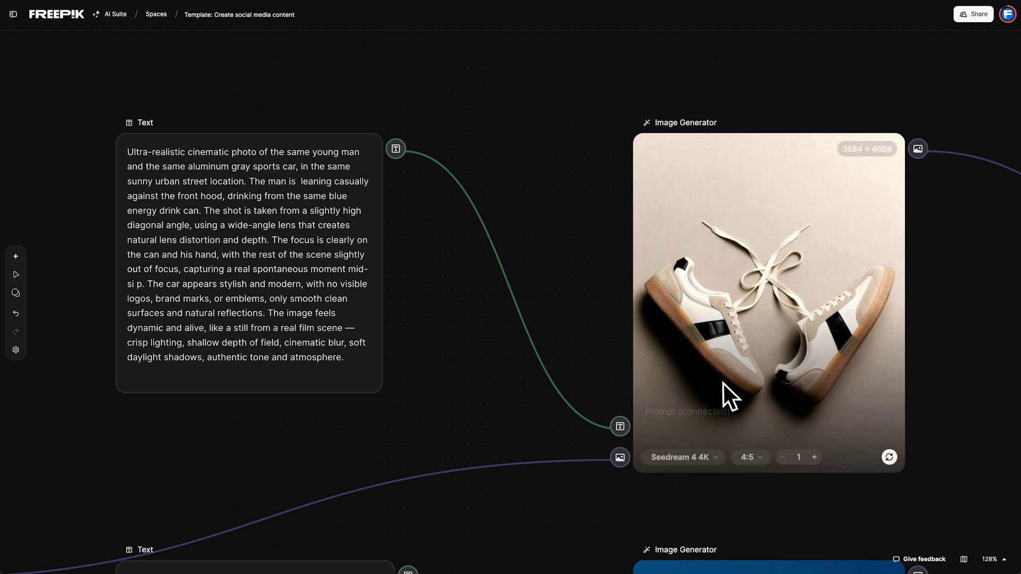
pyautogui.click(720, 464)
pyautogui.scroll(5, 709, 378)
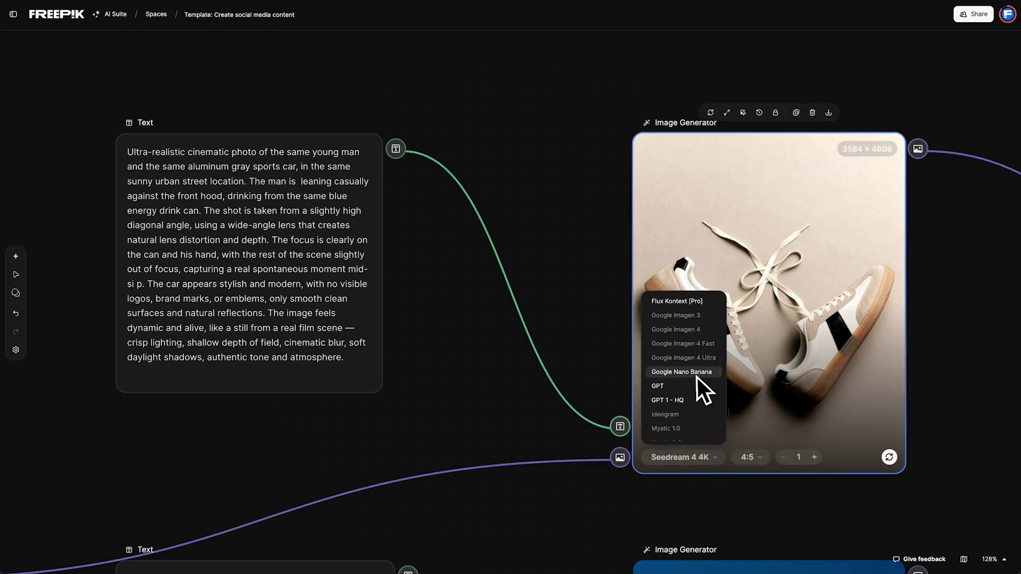
pyautogui.click(698, 376)
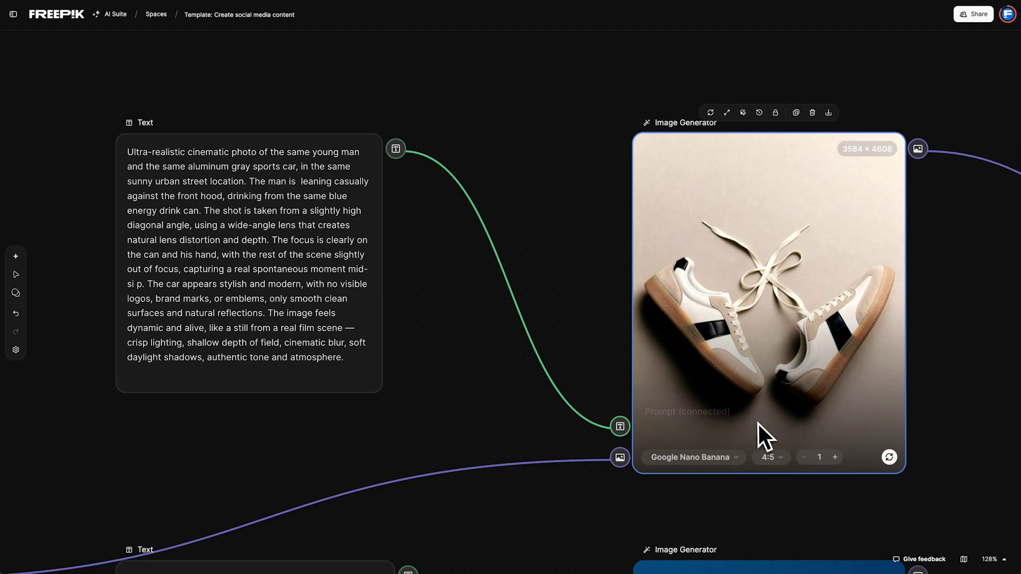
# Check the aspect ratio options, keep 4:5, and run only this image generator node
pyautogui.click(780, 459)
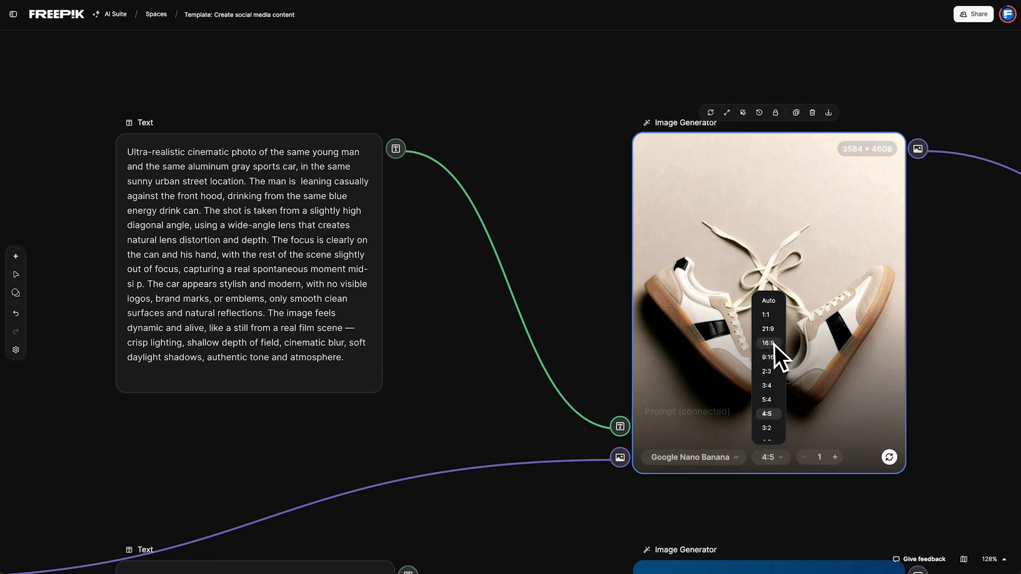
pyautogui.click(818, 380)
pyautogui.moveTo(893, 459)
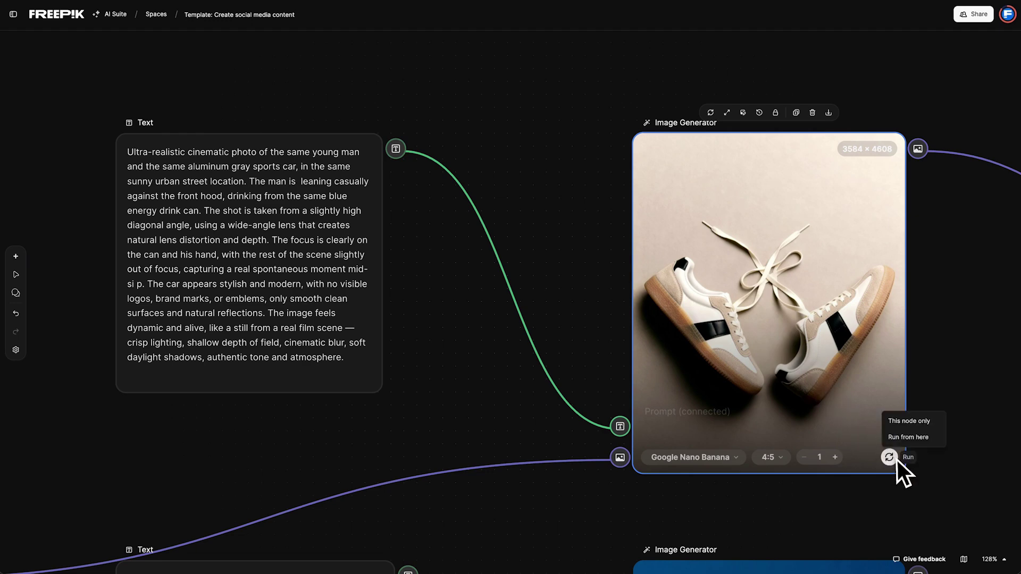
pyautogui.click(909, 422)
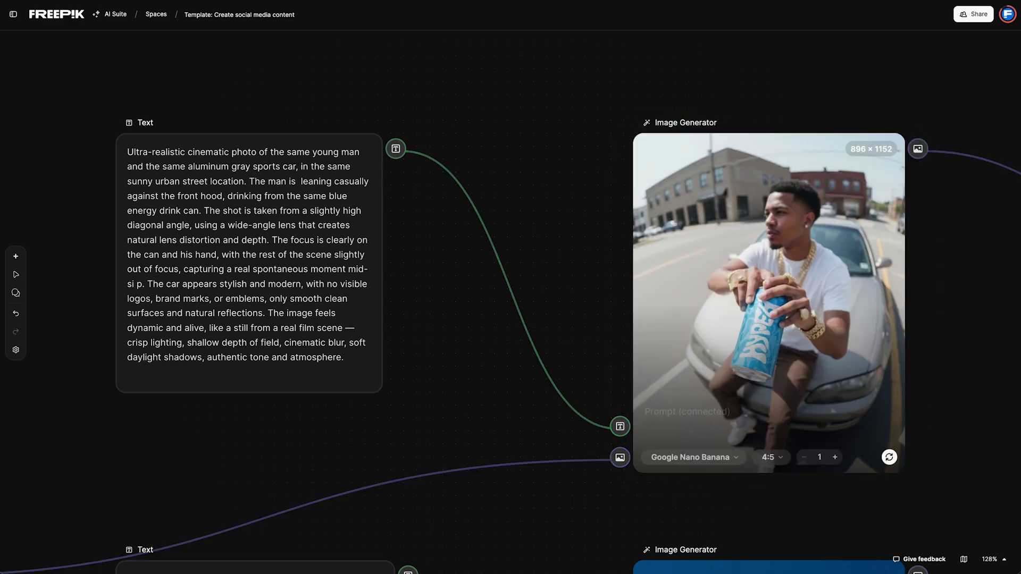
# Add a text node beside the newly generated photo of the man on the car hood and enlarge it
pyautogui.hotkey('shift', '1')
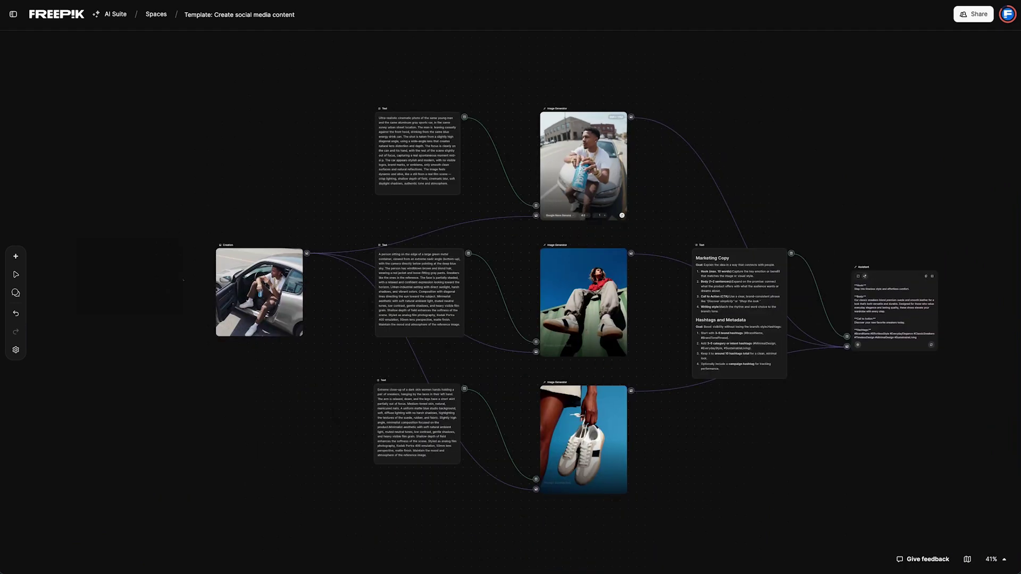
pyautogui.click(717, 186)
pyautogui.rightClick(662, 130)
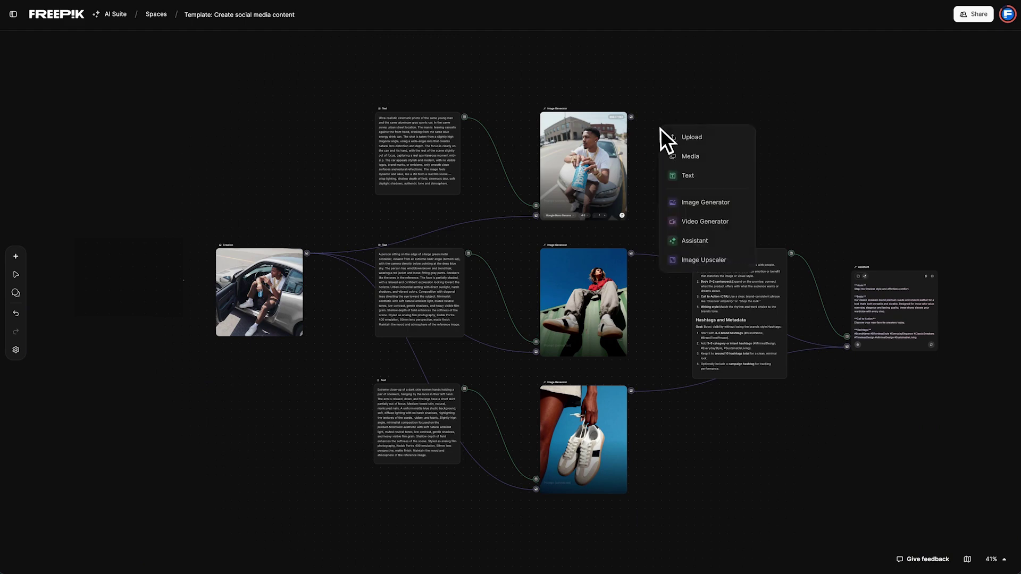
pyautogui.click(689, 175)
pyautogui.hotkey('shift', '2')
pyautogui.moveTo(535, 137); pyautogui.dragTo(527, 229)
# Write a prompt for a 2000s-style branding composition with the slogan "NO SLEEP" in white #ffffff and "JUST HYPE" in blue #237dbc, Archive Bold font
pyautogui.click(495, 213)
pyautogui.write('Create a professional 2000s-style branding photo composition using your base ')
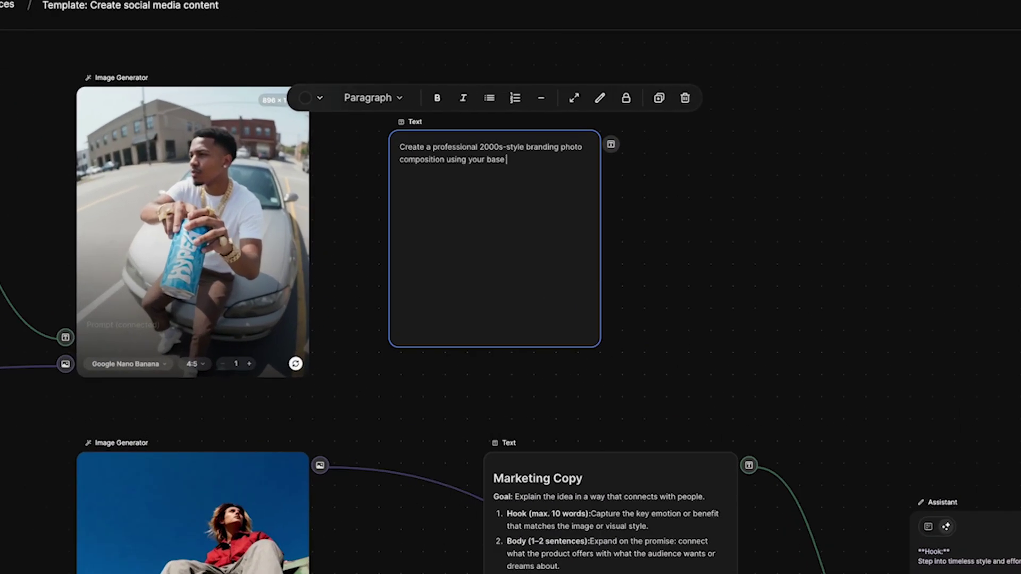
pyautogui.write('image.  -Add the slogan to the top left of the image:  "NO SLEEP" in all caps, white #ffffff, Archive Bold font.  "JUST HYPE" in all caps, blue #237dbc, Archive Bold font.  Keep both lines large, bold, and well-integrated, without sticking too closely to the edges.  Behind the slogan, add a soft black gradient overlay (30% opacity) to create contra')
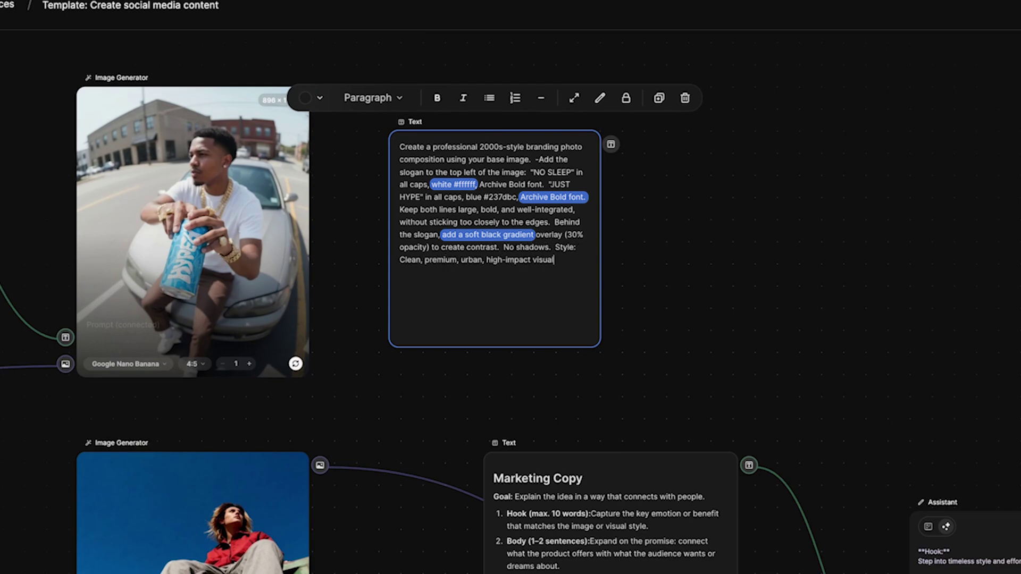
pyautogui.write('st.  No shadows.  Style:  Clean, premium, urban, high-impact visuals with a 2000s photography aesthetic.')
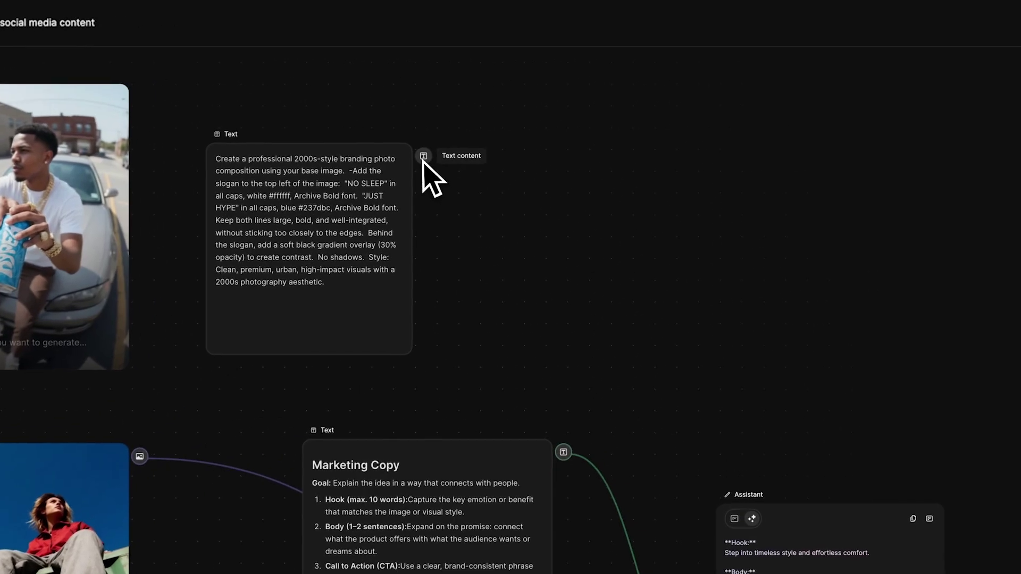
# Add an Image Generator node connected to the slogan prompt and set its aspect ratio to 4:5
pyautogui.moveTo(611, 144); pyautogui.dragTo(673, 152)
pyautogui.click(541, 174)
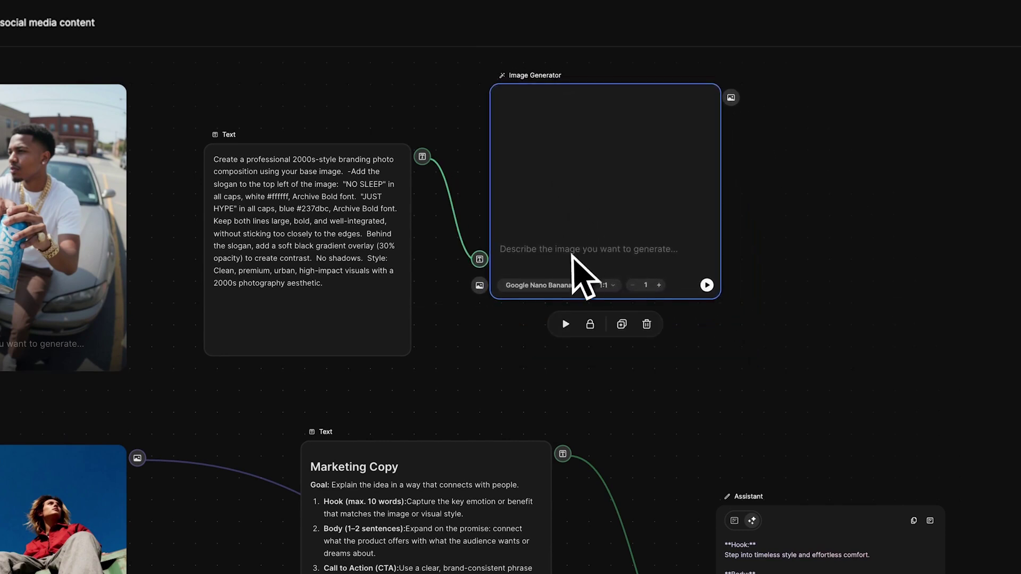
pyautogui.click(604, 286)
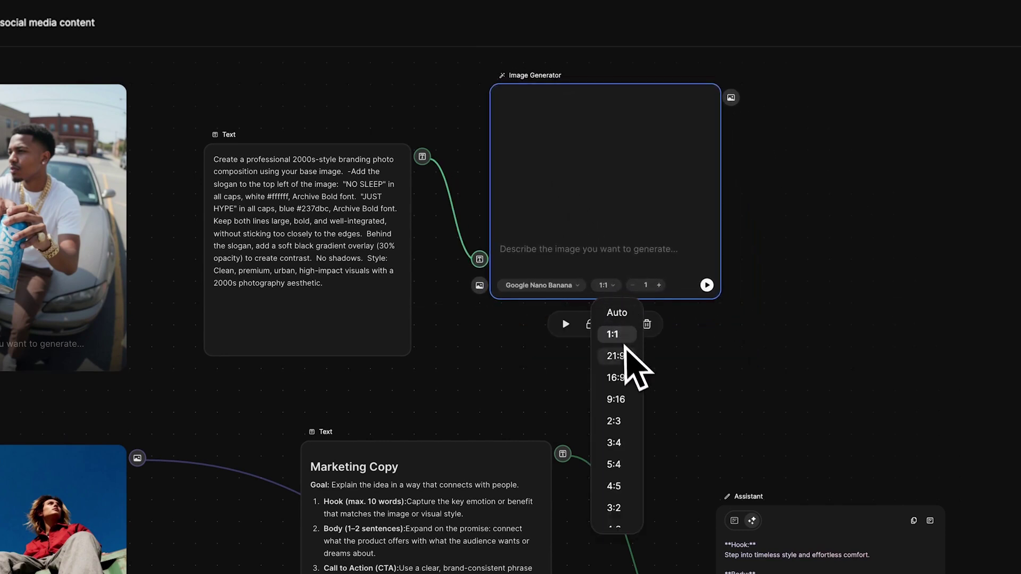
pyautogui.click(613, 487)
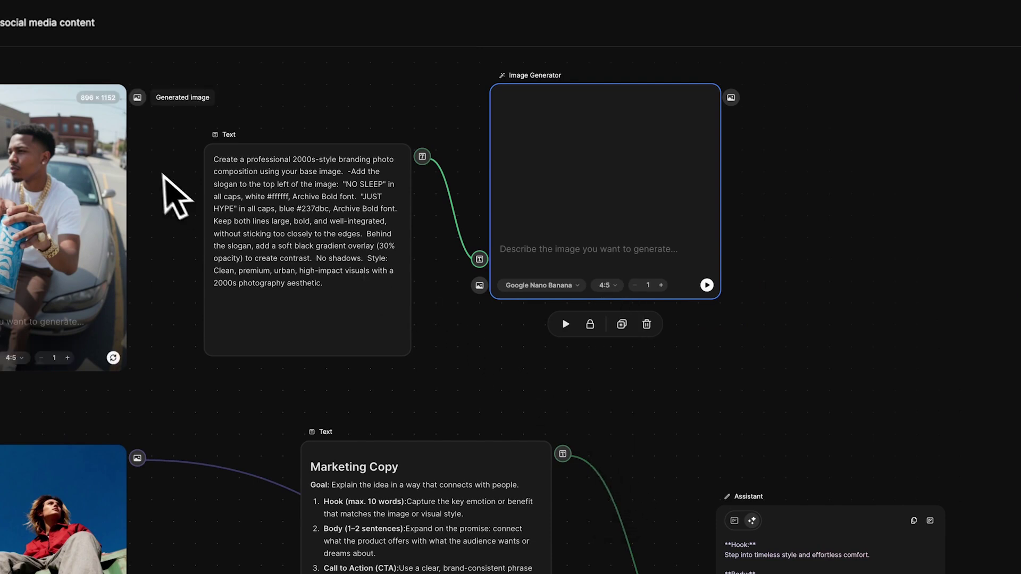
# Connect the generated photo to the new image generator as its reference and run the generation
pyautogui.moveTo(137, 98); pyautogui.dragTo(480, 286)
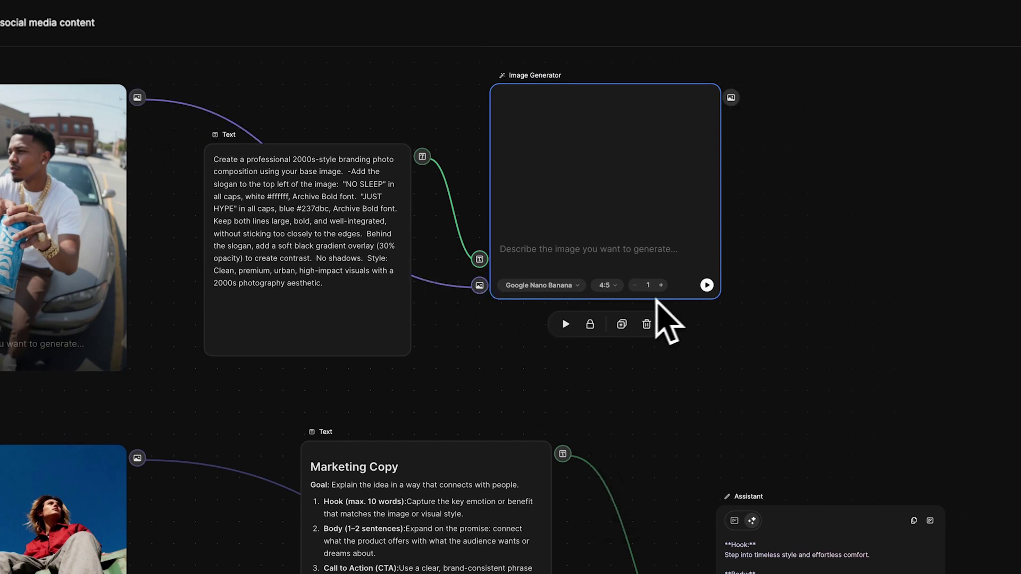
pyautogui.click(707, 285)
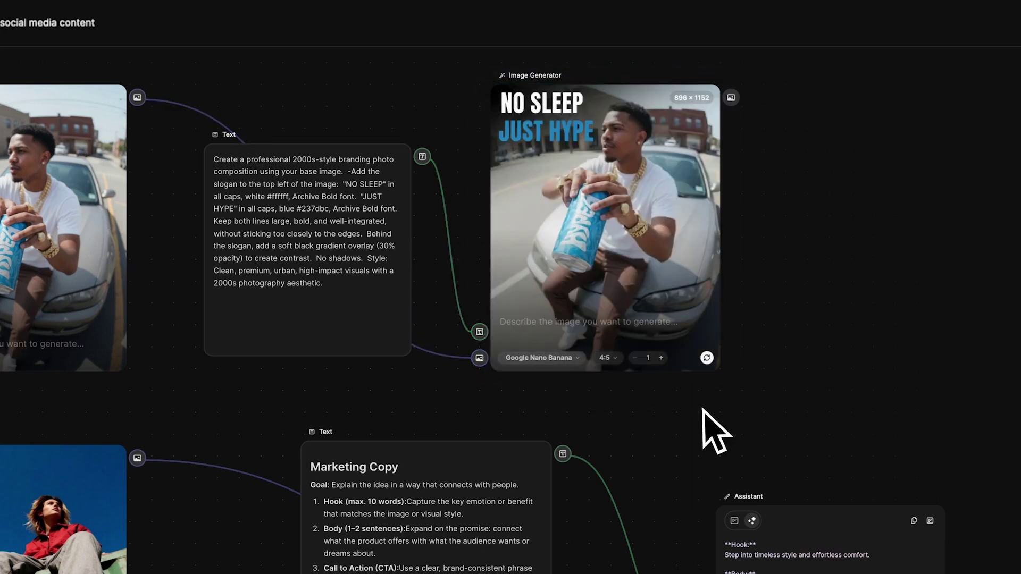
# Upscale the "NO SLEEP JUST HYPE" image through a connected Image Upscaler node in Precision mode
pyautogui.moveTo(731, 97); pyautogui.dragTo(787, 104)
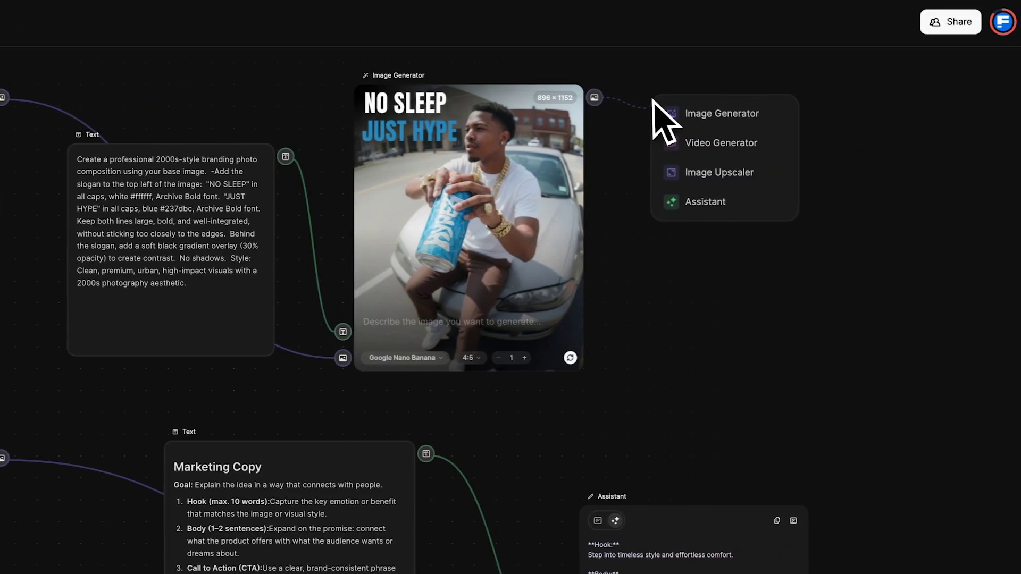
pyautogui.click(829, 171)
pyautogui.click(765, 321)
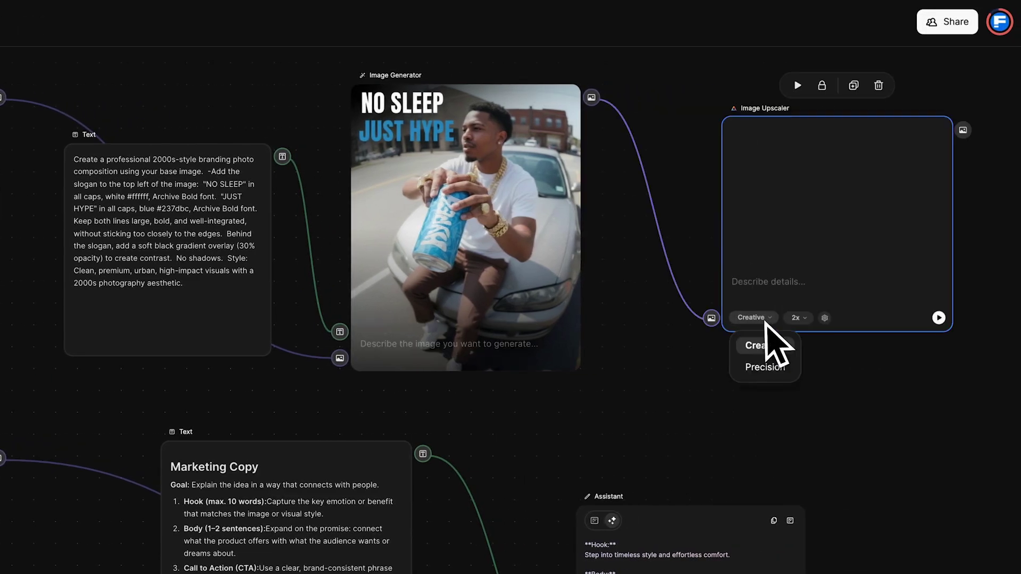
pyautogui.click(768, 367)
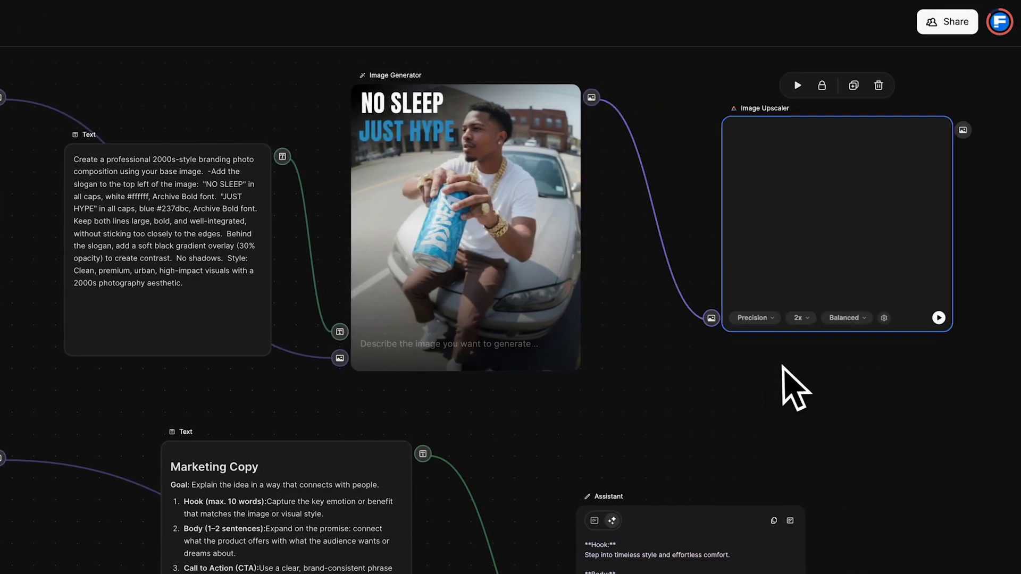
pyautogui.click(939, 318)
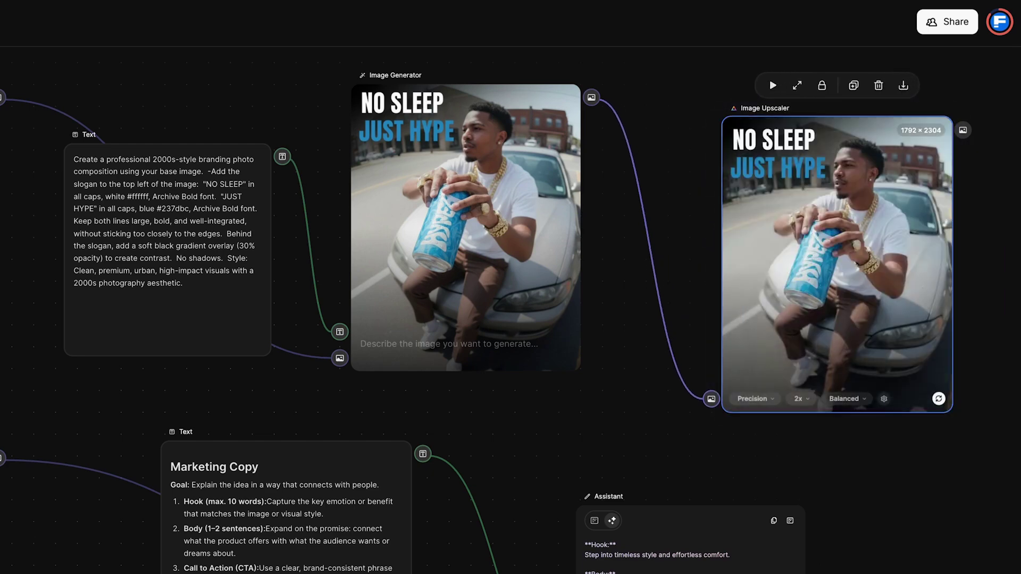
# Add an enlarged text node beside the upscaled "BE BOLD" image and fill it with a cinematic video prompt covering text fade-in and camera moves
pyautogui.scroll(-5, 779, 251)
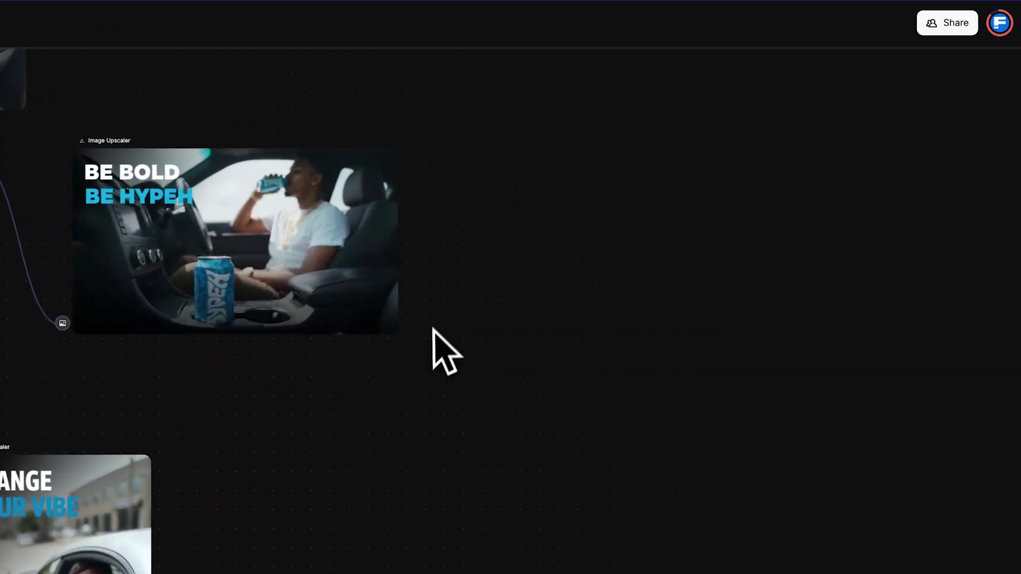
pyautogui.doubleClick(429, 164)
pyautogui.click(474, 242)
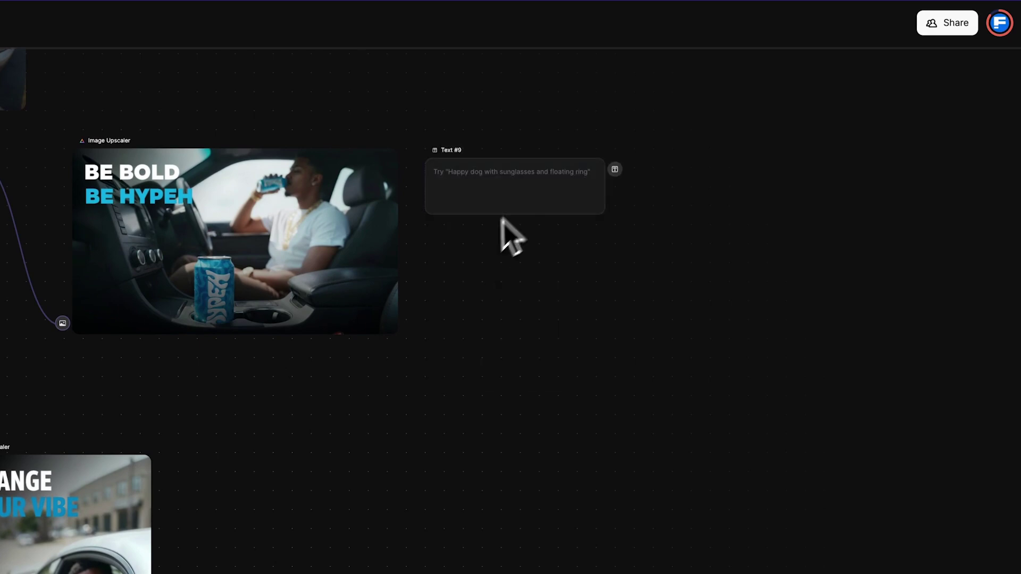
pyautogui.click(608, 219)
pyautogui.moveTo(608, 219); pyautogui.dragTo(606, 335)
pyautogui.write('Text on screen reads "BE BOLD BE HYPHE" in bold letters, appearing with a smooth fade-in over an urban background. The camera starts with an overhead shot of a blue car parked under direct sunlight. It then slowly dollies down into a medium shot of the subject — a man wearing gold chains, brown pants, and a white T-shirt — sitting confidently in the driver\'s seat with the door open. He holds a blue "HYPE" ene')
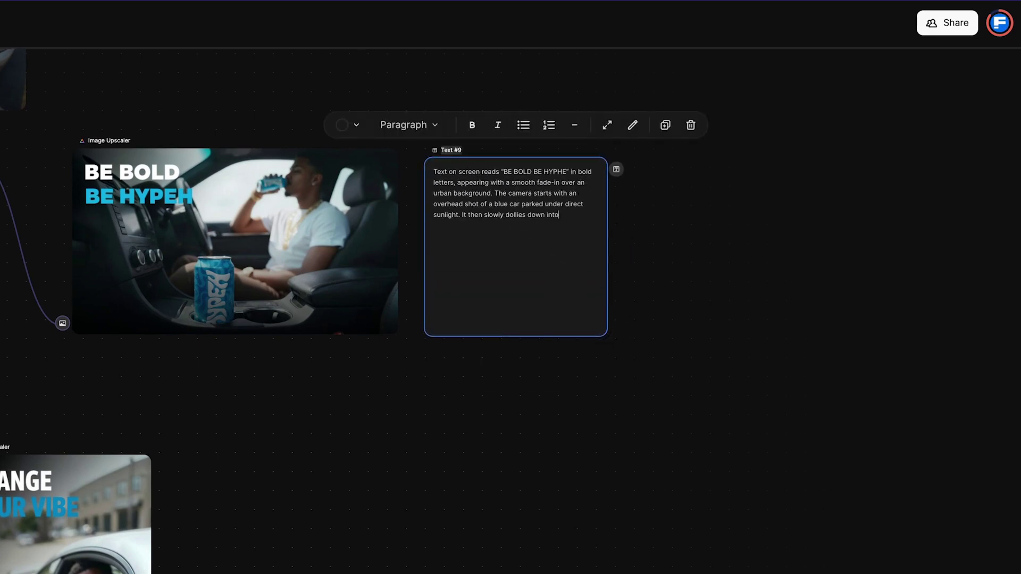
pyautogui.write('rgy drink can in his right hand and smiles with swagger. The camera slowly slides left to right as the text begins to fade out in a gradient. Warm lighting, cinematic urban style, with')
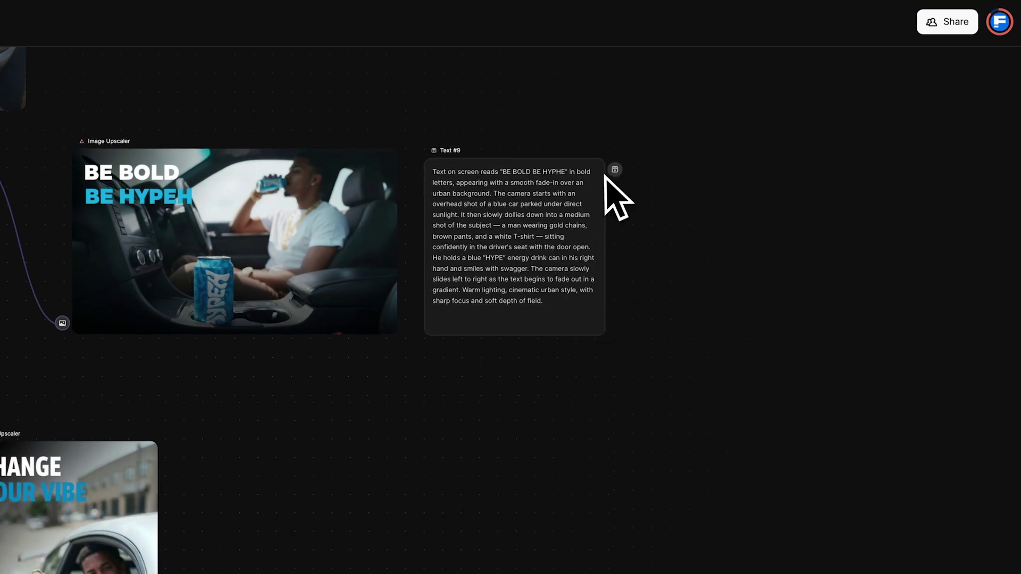
# Add a Video Generator node connected to the video prompt text
pyautogui.moveTo(614, 170); pyautogui.dragTo(652, 184)
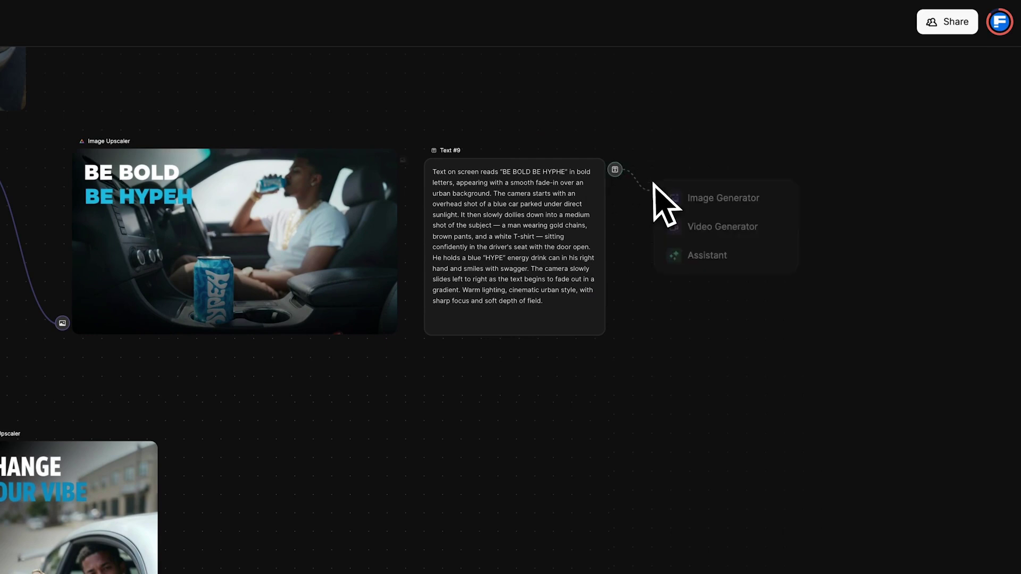
pyautogui.click(682, 232)
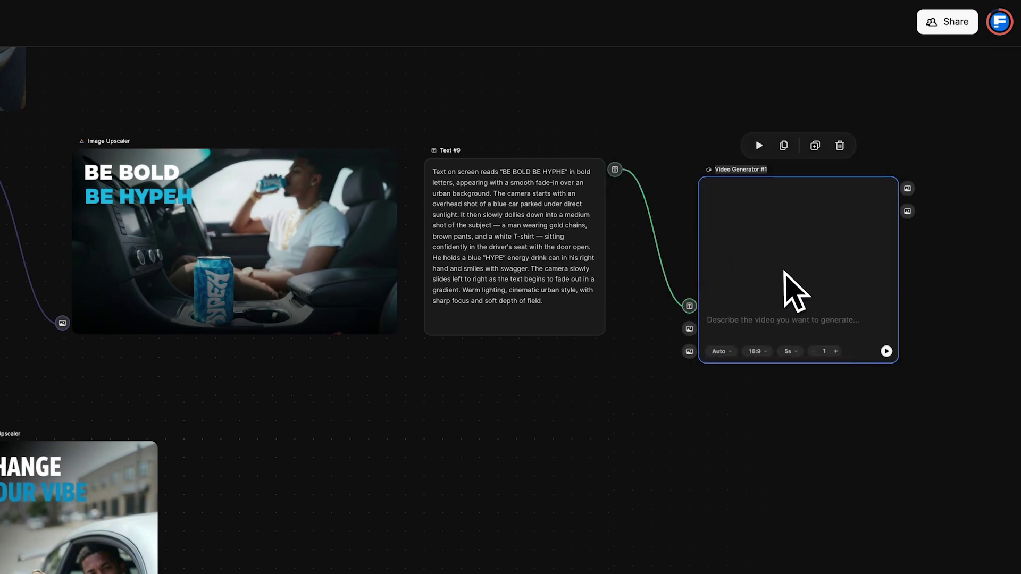
# Align the Video Generator node beside its prompt text and set it to the Google Veo 3.1 model with a 6s duration
pyautogui.moveTo(741, 253); pyautogui.dragTo(722, 251)
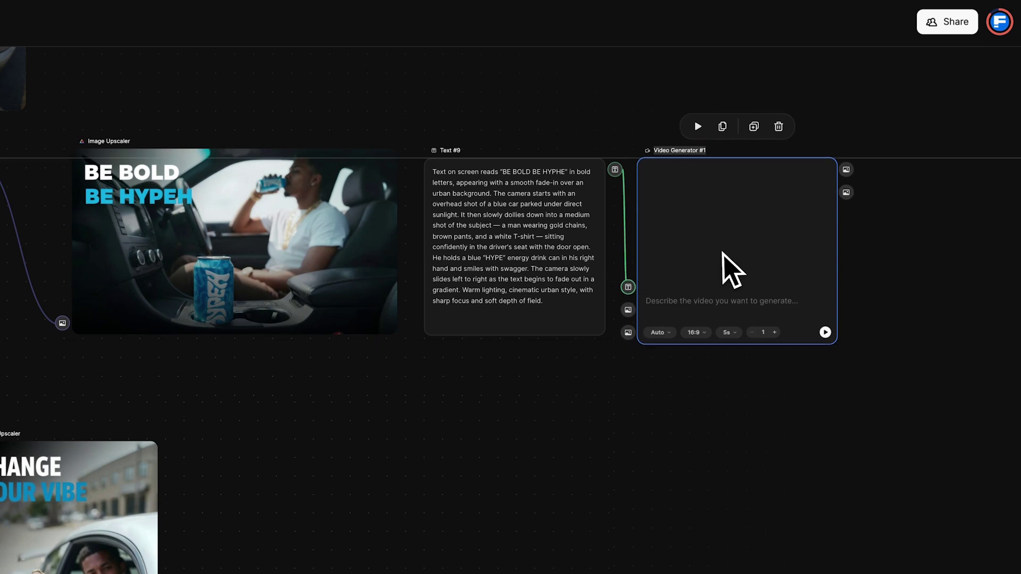
pyautogui.click(669, 332)
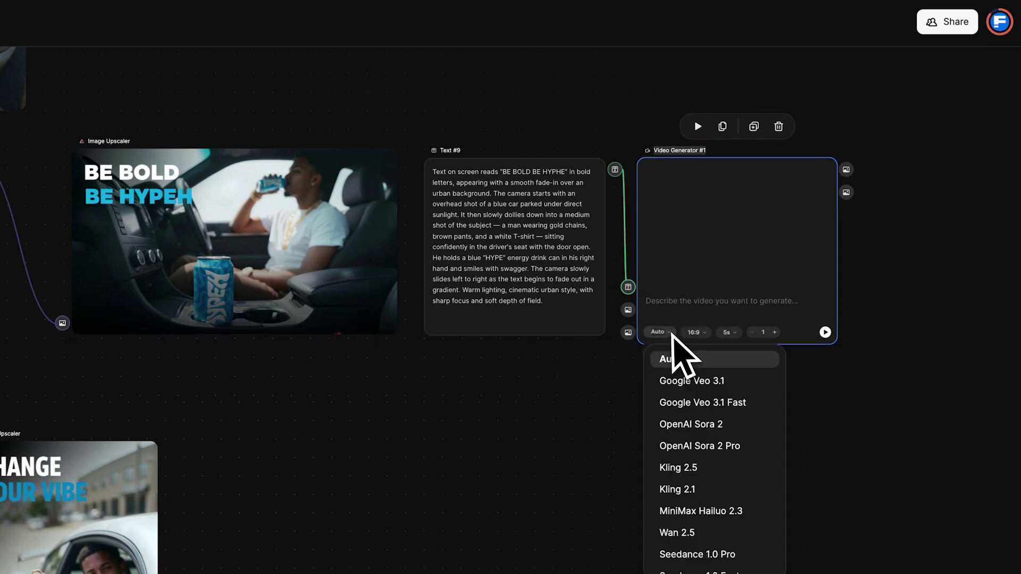
pyautogui.click(694, 382)
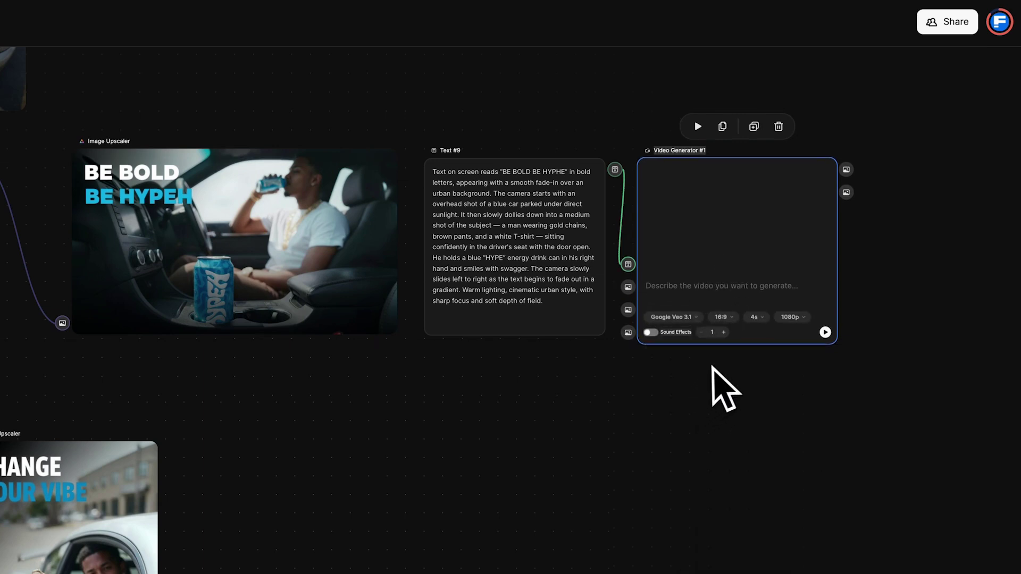
pyautogui.click(759, 319)
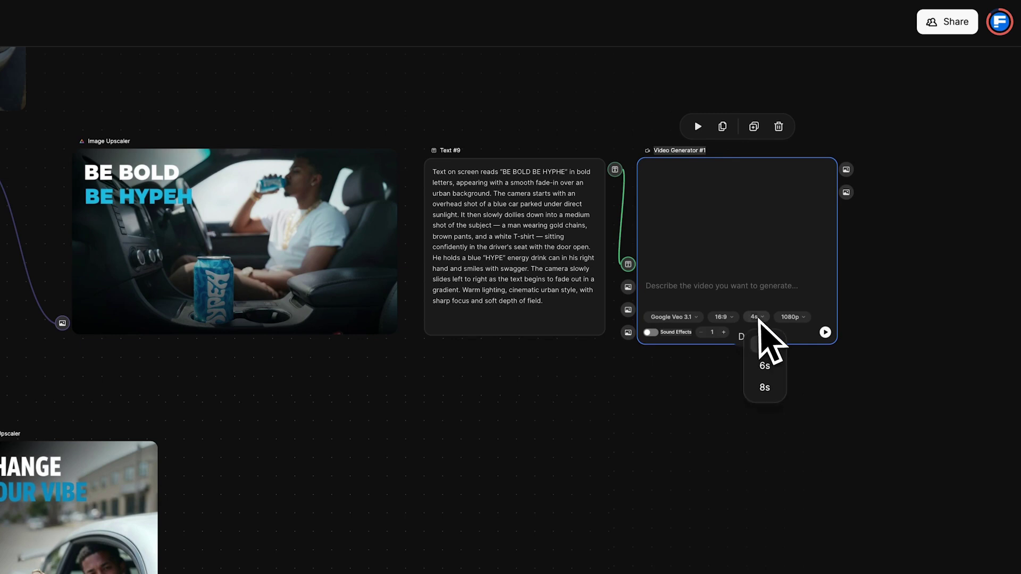
pyautogui.click(766, 367)
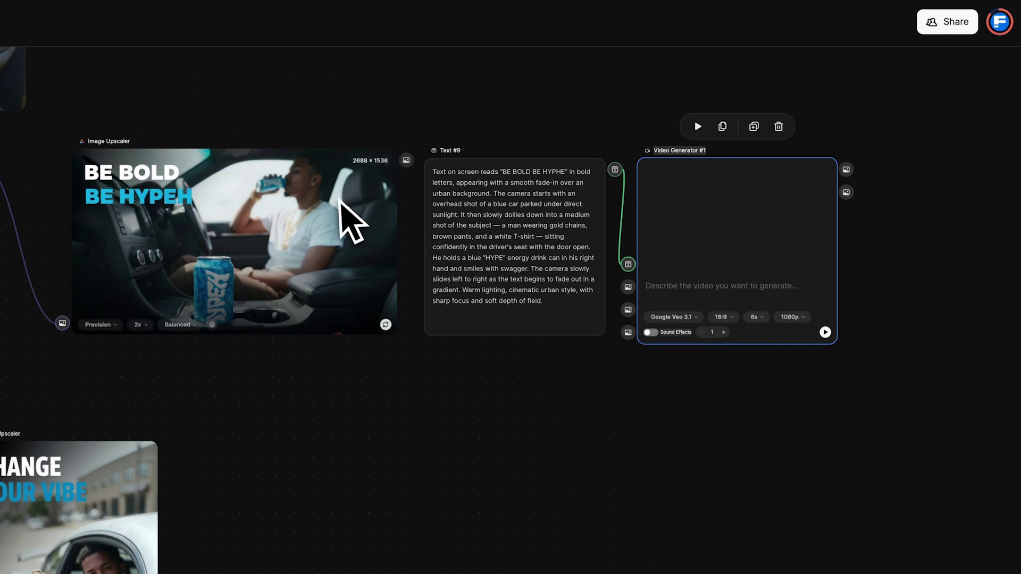
# Connect the upscaled "BE BOLD" image to the Video Generator's first image input and run the video generation
pyautogui.moveTo(408, 160); pyautogui.dragTo(629, 287)
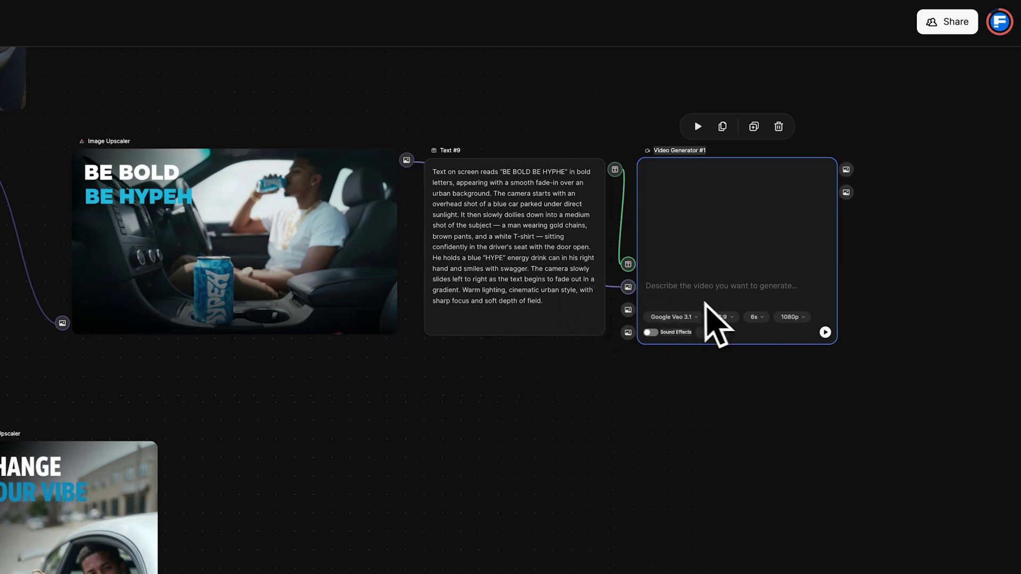
pyautogui.click(825, 332)
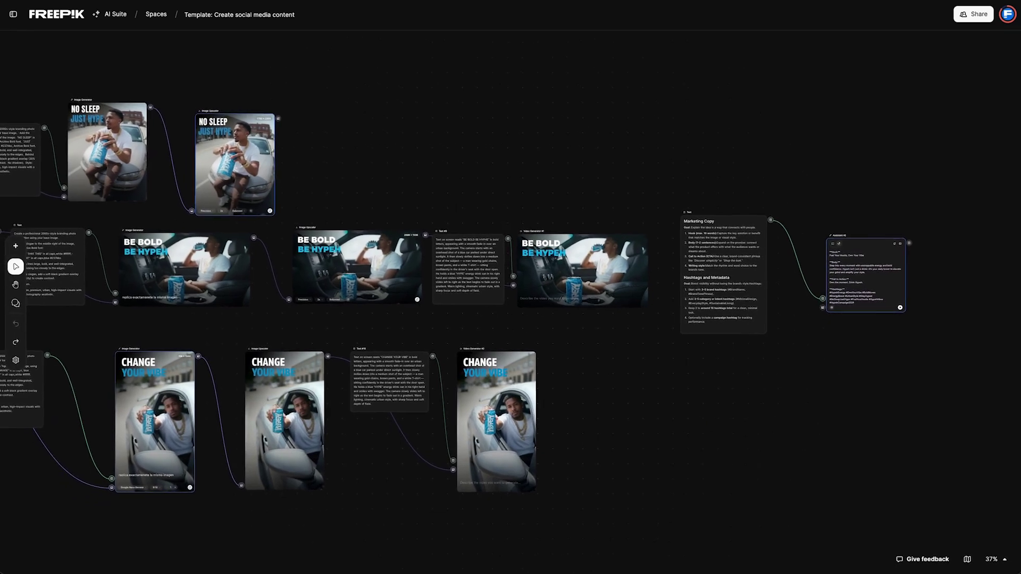
# Duplicate the Marketing Copy text and its connected assistant for the other two rows, linking each row's visual to its own assistant
pyautogui.click(723, 273)
pyautogui.keyDown('shift'); pyautogui.click(866, 276); pyautogui.keyUp('shift')
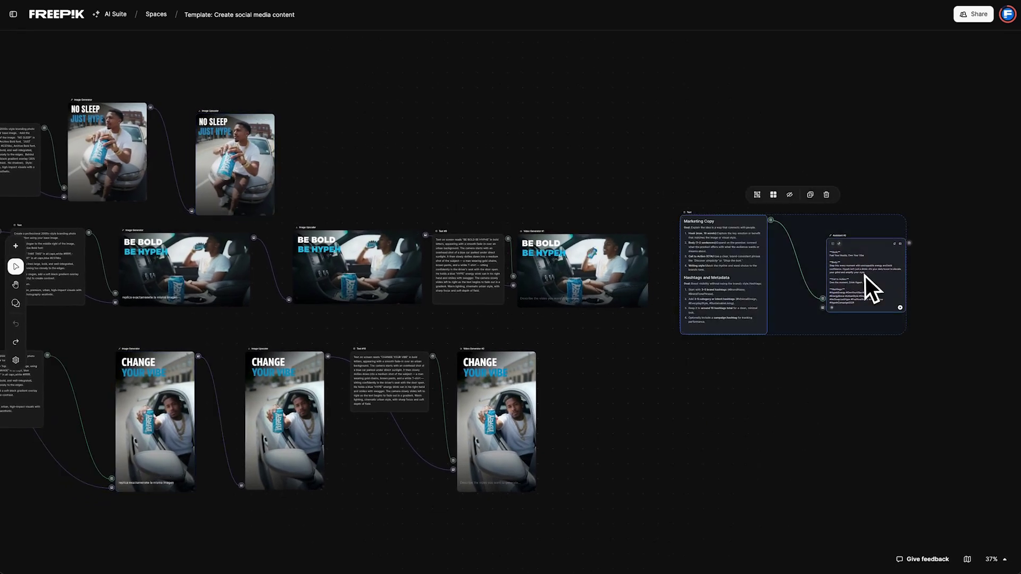
pyautogui.doubleClick(815, 201)
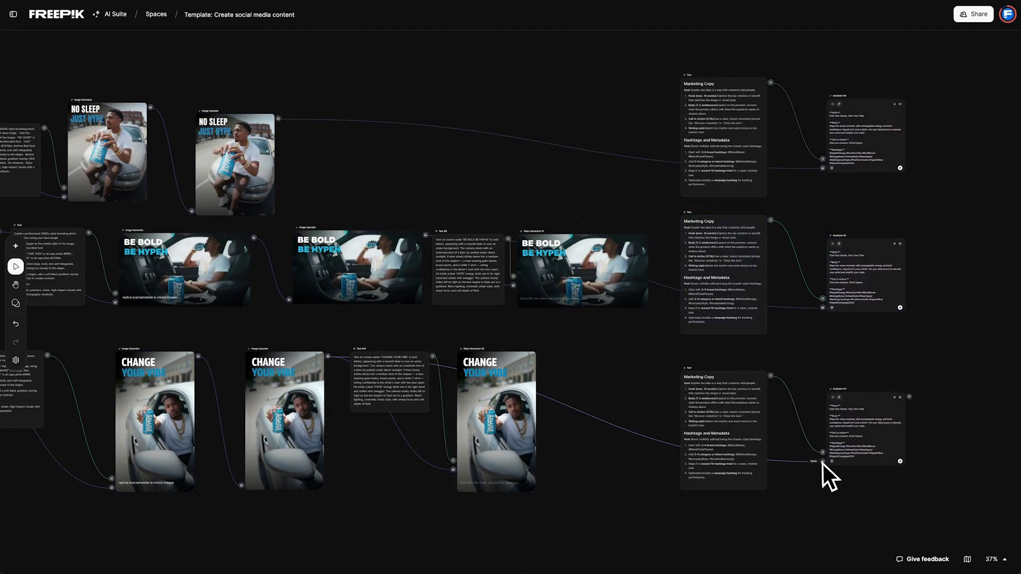
# Run all three assistants to generate marketing copy and hashtags for each campaign visual
pyautogui.click(900, 462)
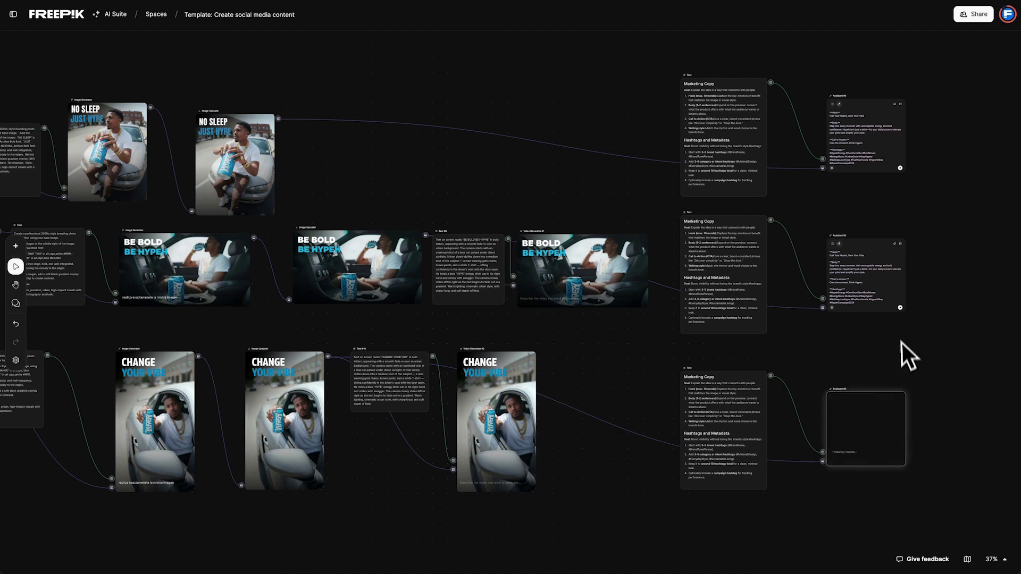
pyautogui.click(901, 308)
pyautogui.click(901, 169)
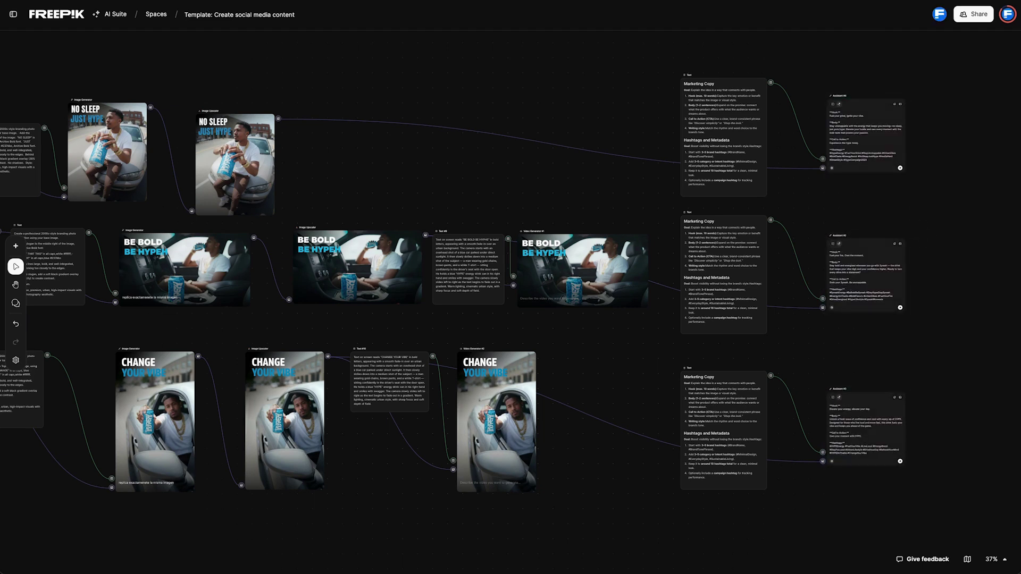
# Open the sharing settings for this space
pyautogui.scroll(-4, 510, 288)
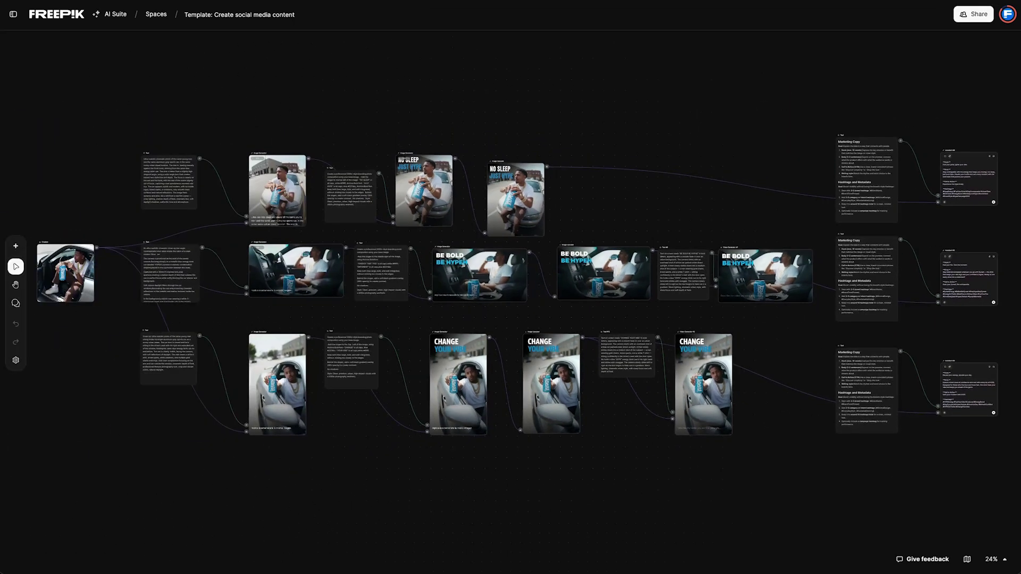
pyautogui.scroll(5, 32, 287)
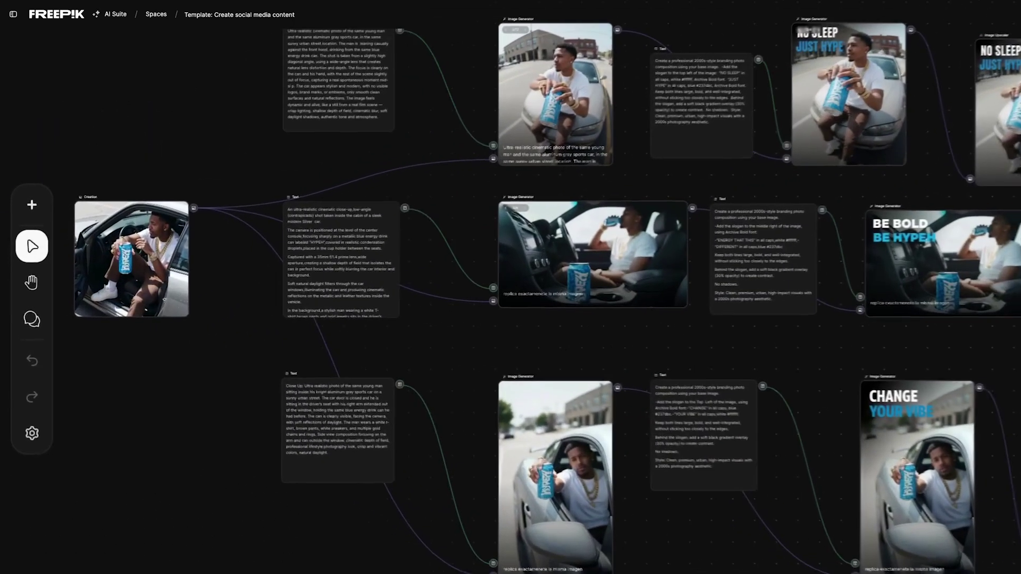
pyautogui.hscroll(6, 510, 287)
pyautogui.hscroll(9, 510, 288)
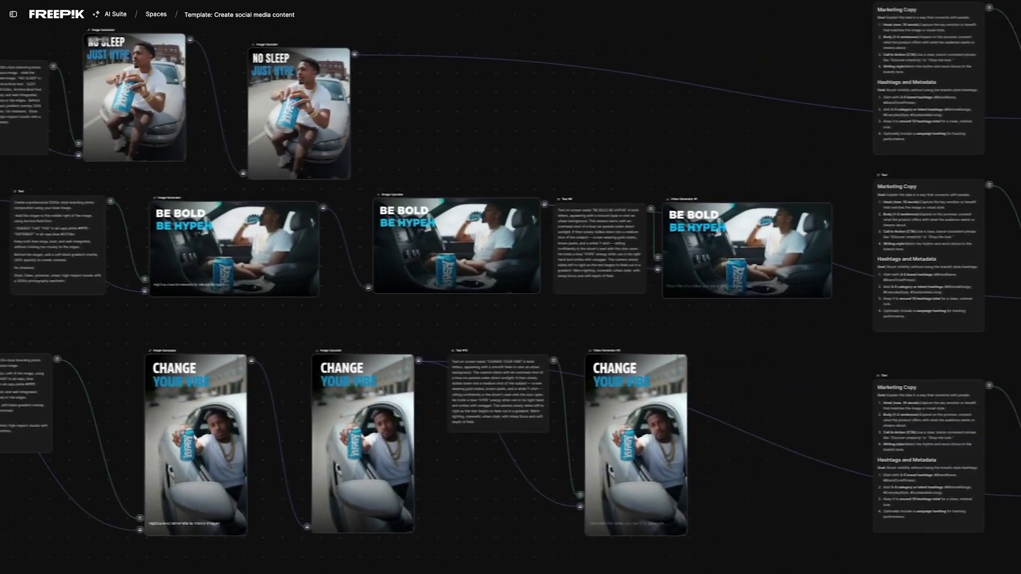
pyautogui.scroll(-5, 1015, 298)
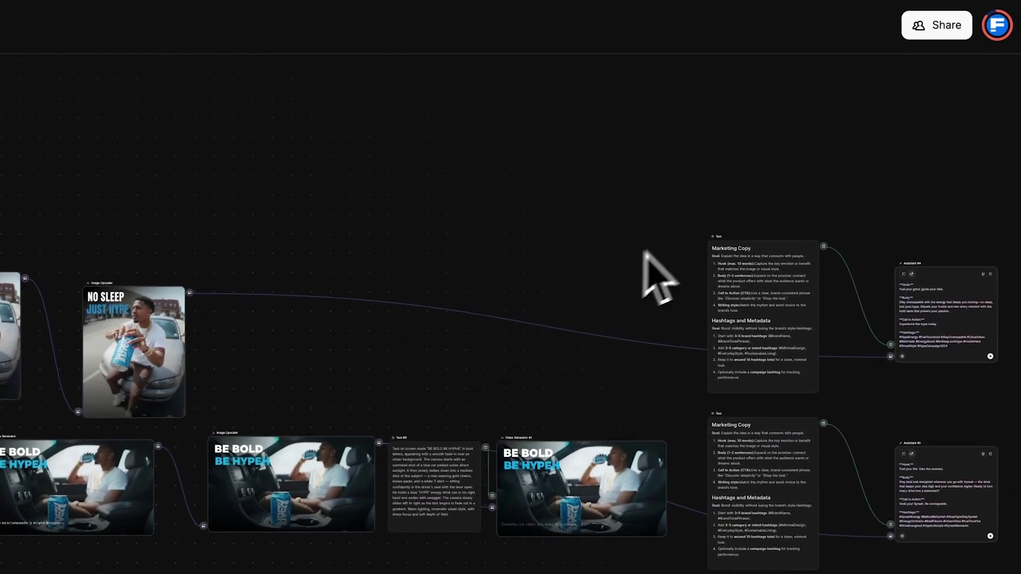
pyautogui.click(933, 27)
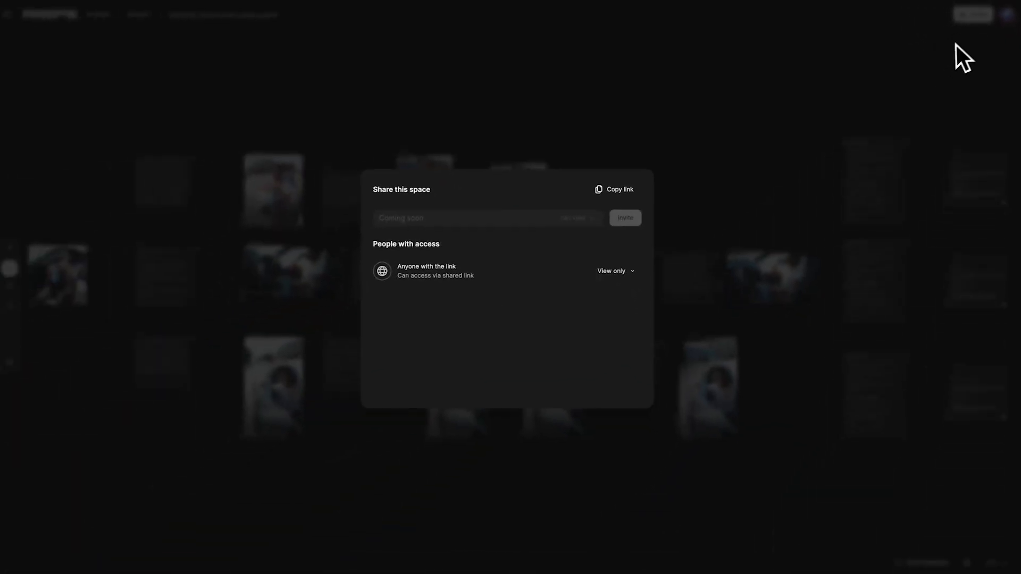